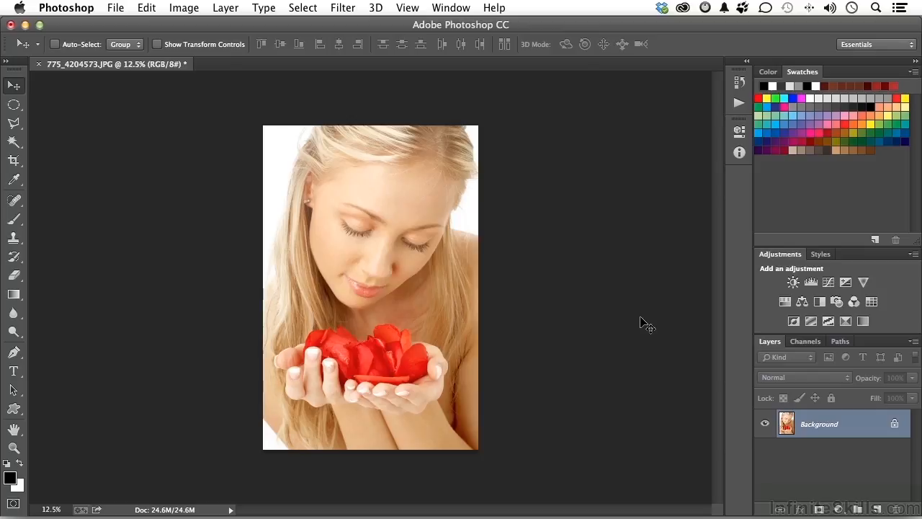
Step: Show the rulers and place a horizontal guide through the red petals and a vertical guide down the centre of the photo
{"action": "key", "text": "super+r"}
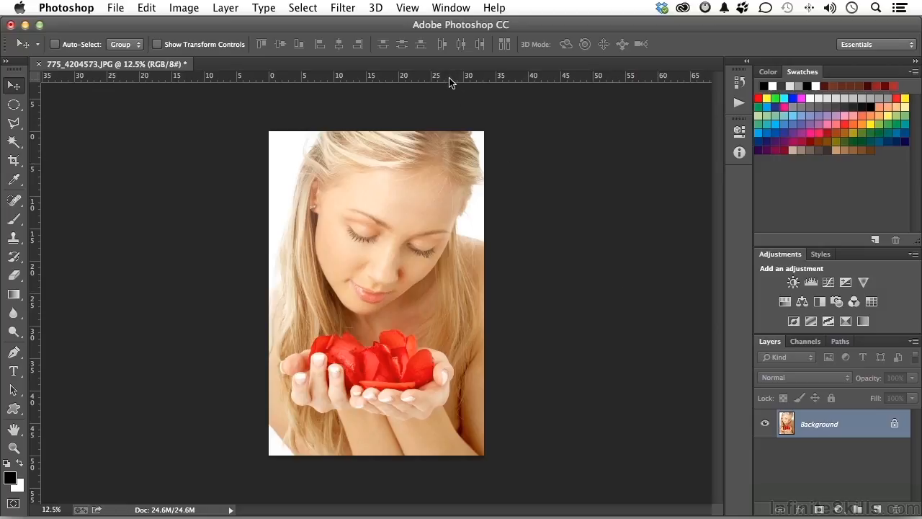
{"action": "left_click_drag", "start_coordinate": [448, 83], "coordinate": [441, 368]}
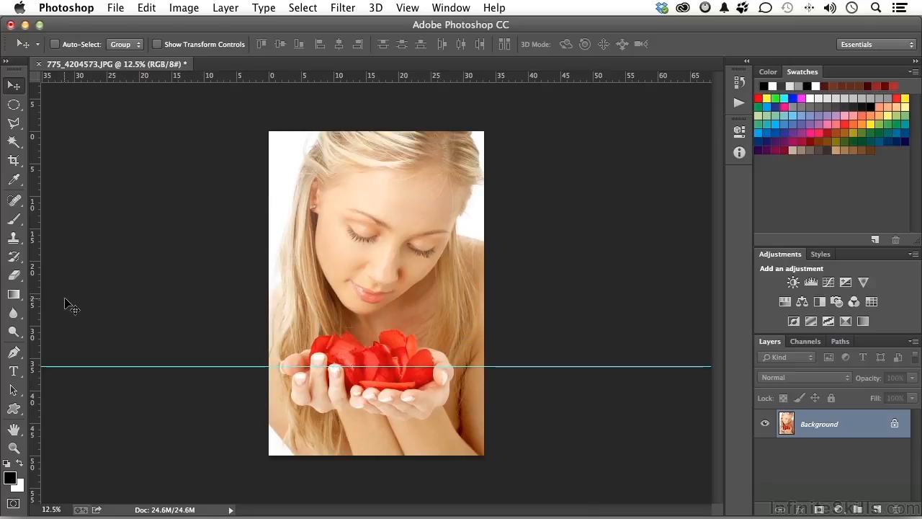
{"action": "left_click_drag", "start_coordinate": [34, 309], "coordinate": [374, 321]}
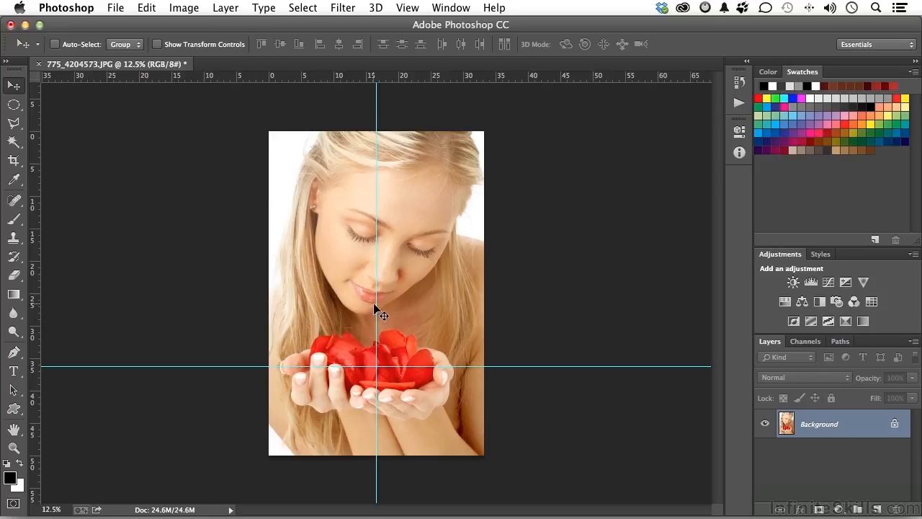
Step: Draw an elliptical selection about 27.6 by 14.7 in, centred on the guide intersection, around the hands and petals
{"action": "left_click", "coordinate": [14, 106]}
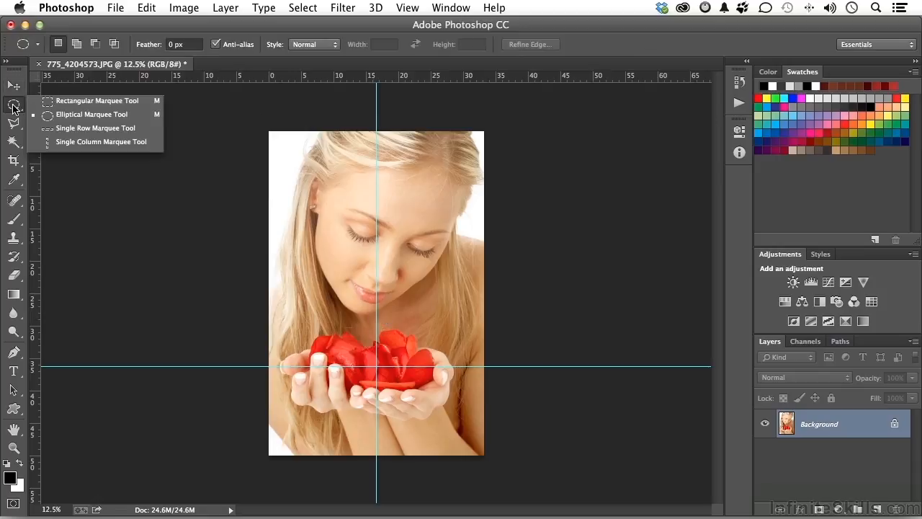
{"action": "left_click", "coordinate": [58, 115]}
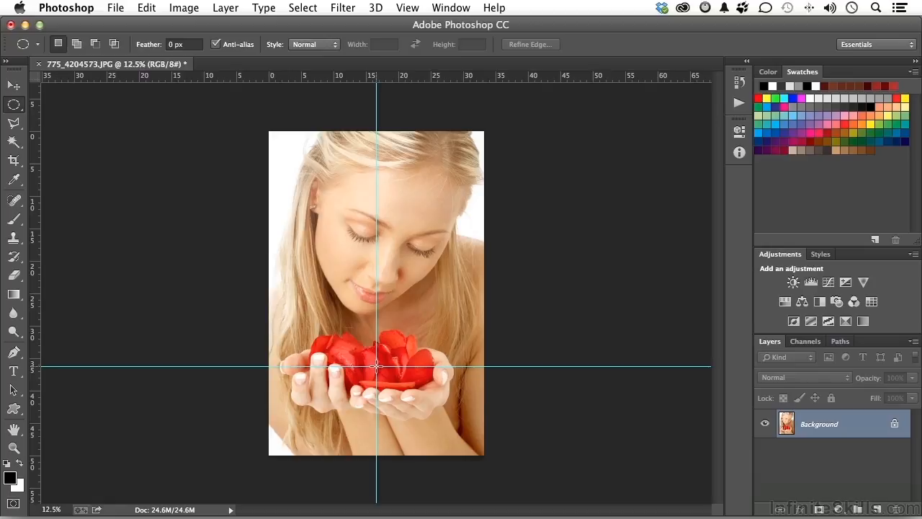
{"action": "left_click_drag", "start_coordinate": [376, 366], "coordinate": [466, 414]}
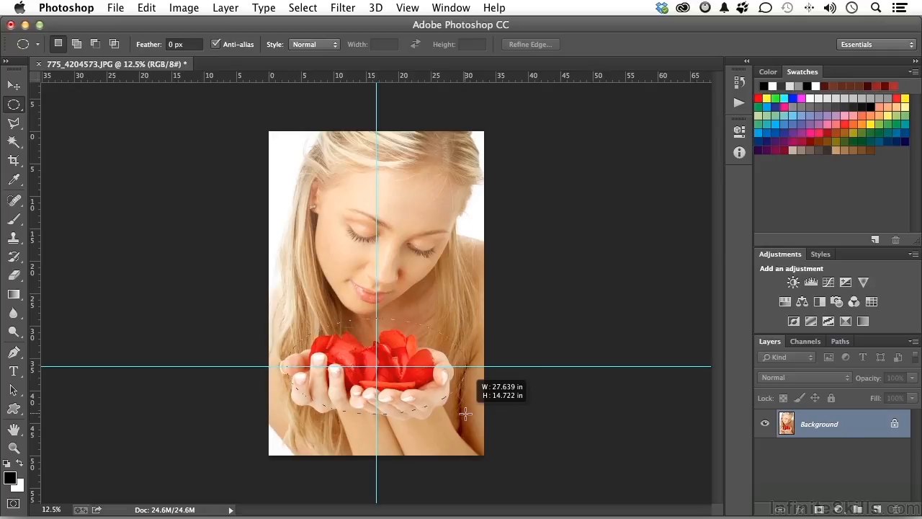
{"action": "left_click_drag", "start_coordinate": [465, 414], "coordinate": [465, 414]}
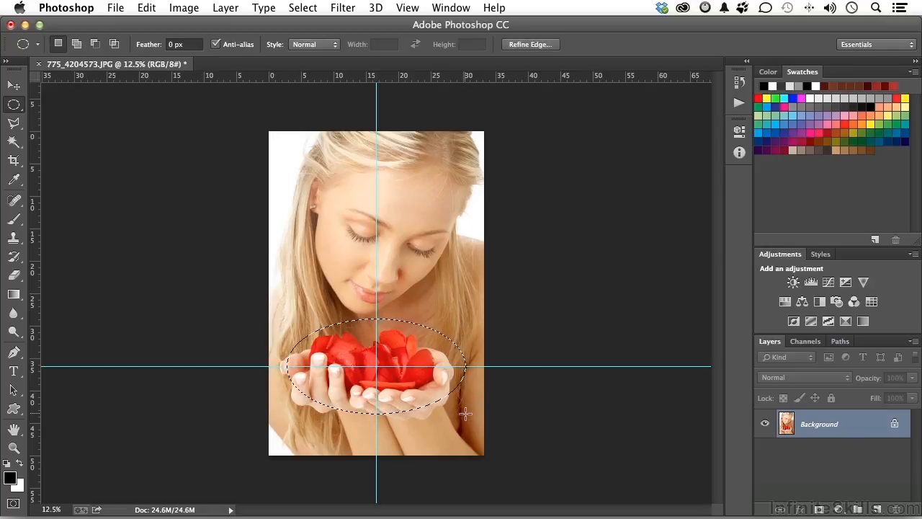
Step: Add a tapering Polygonal Lasso area to the selection, from the ellipse's side points up past the photo's upper edge
{"action": "left_click", "coordinate": [12, 126]}
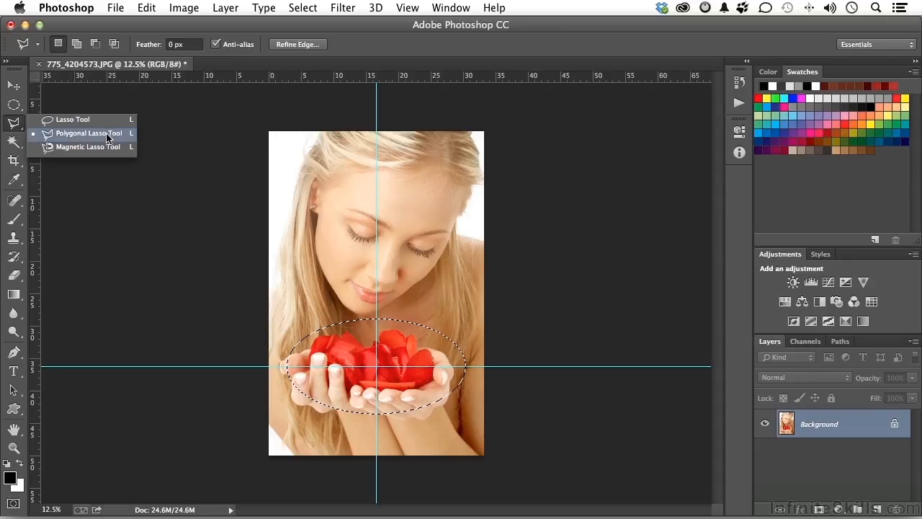
{"action": "left_click", "coordinate": [106, 135]}
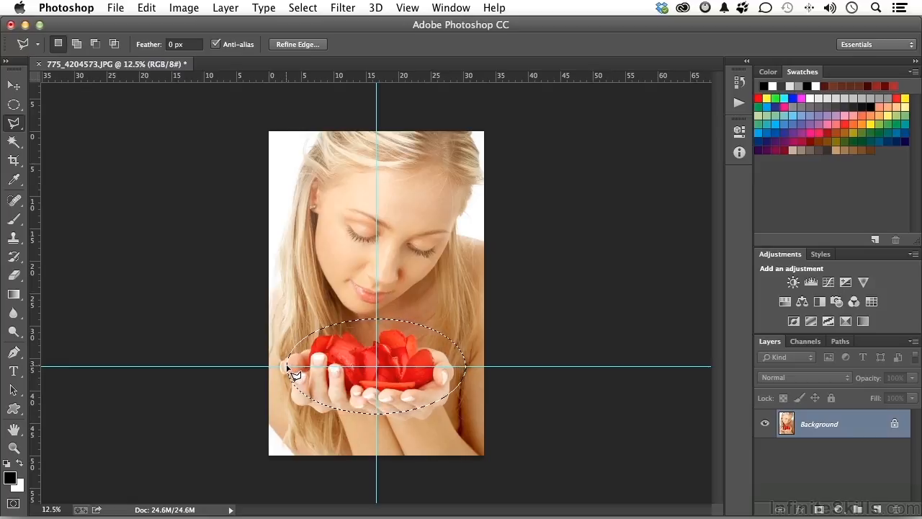
{"action": "key", "text": "shift"}
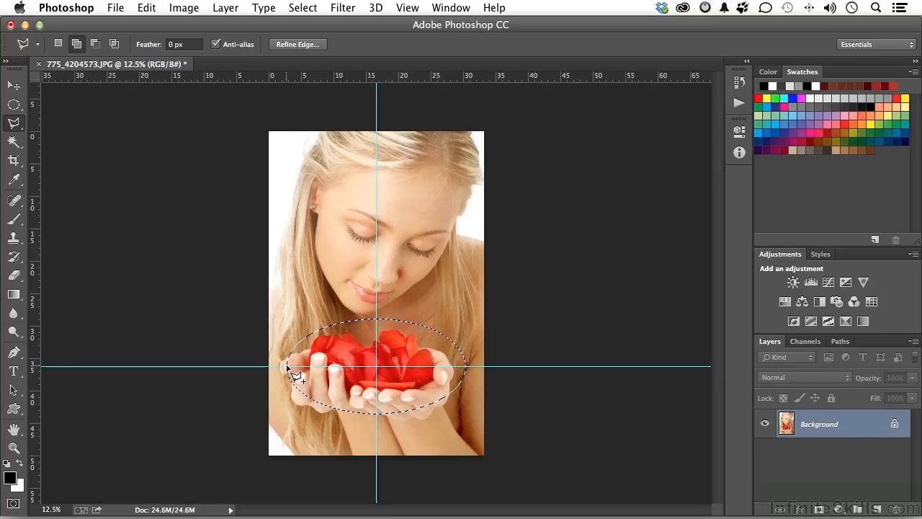
{"action": "left_click", "coordinate": [287, 369]}
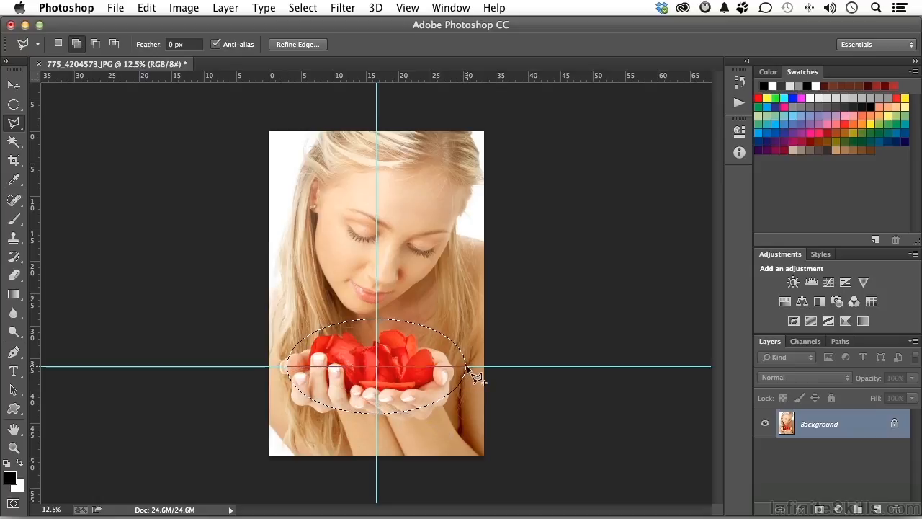
{"action": "left_click", "coordinate": [466, 368]}
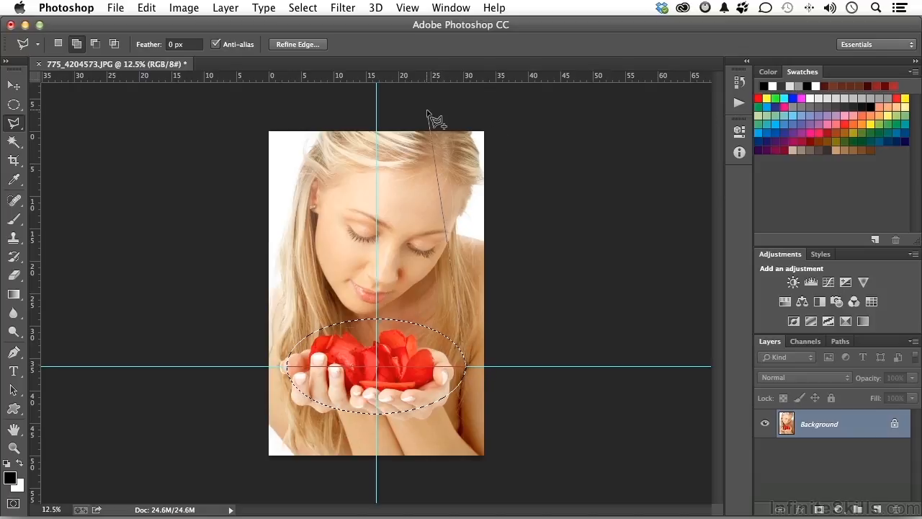
{"action": "left_click", "coordinate": [430, 111]}
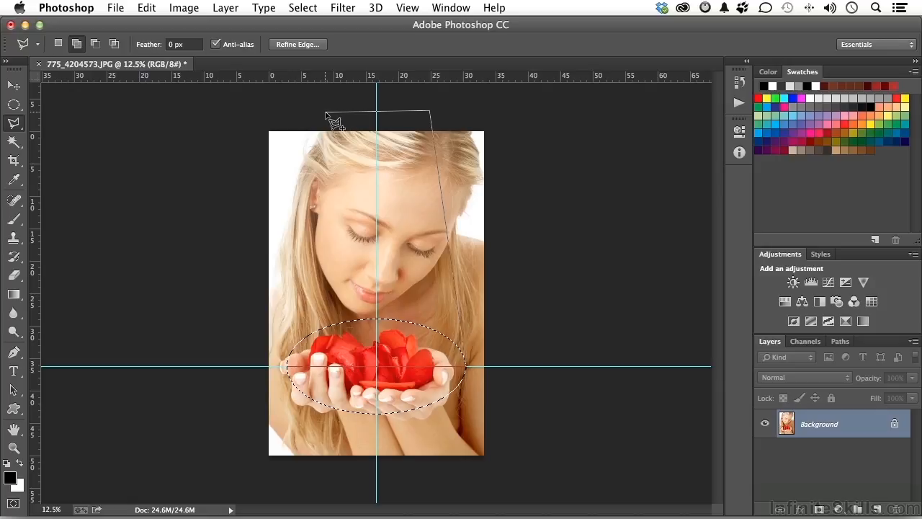
{"action": "left_click", "coordinate": [326, 113]}
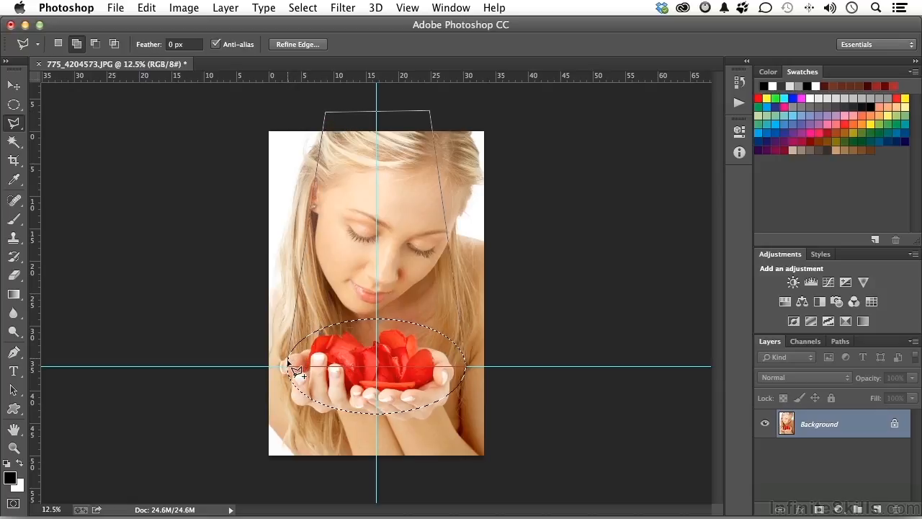
{"action": "double_click", "coordinate": [289, 366]}
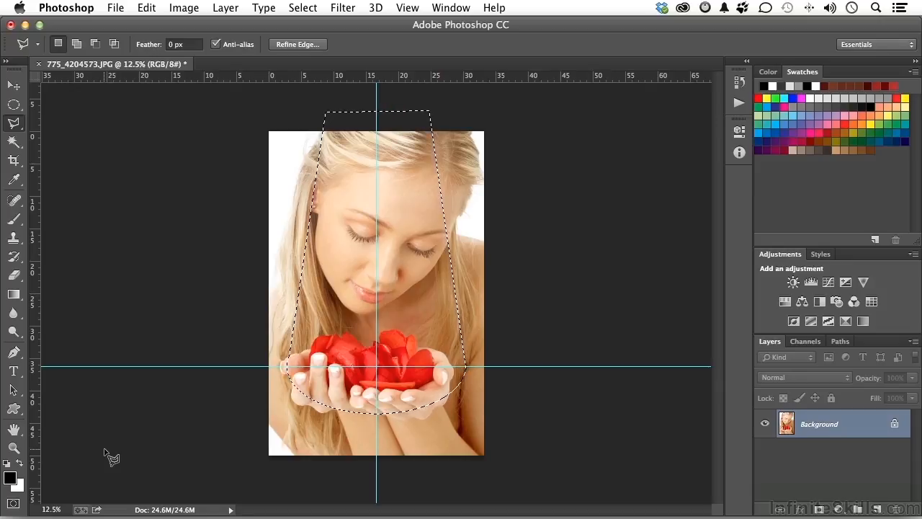
Step: Invert the selection and clear the guides
{"action": "left_click", "coordinate": [300, 10]}
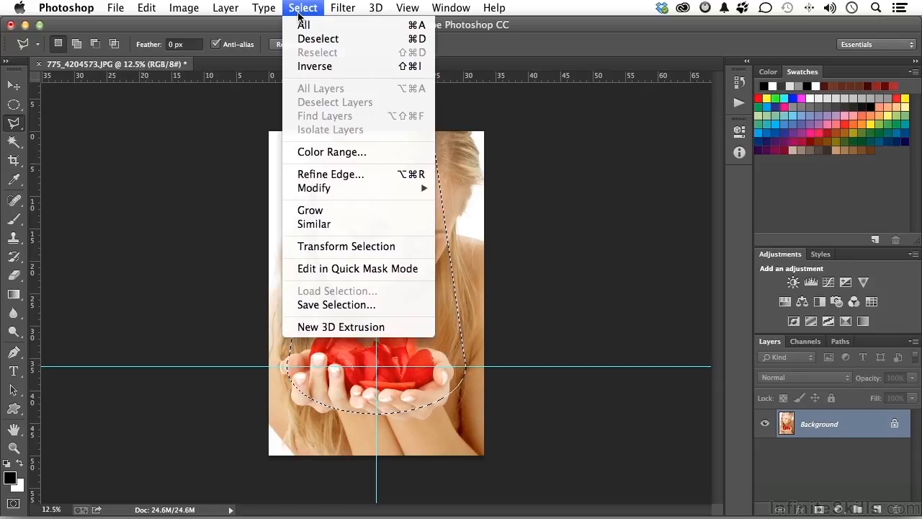
{"action": "left_click", "coordinate": [312, 66]}
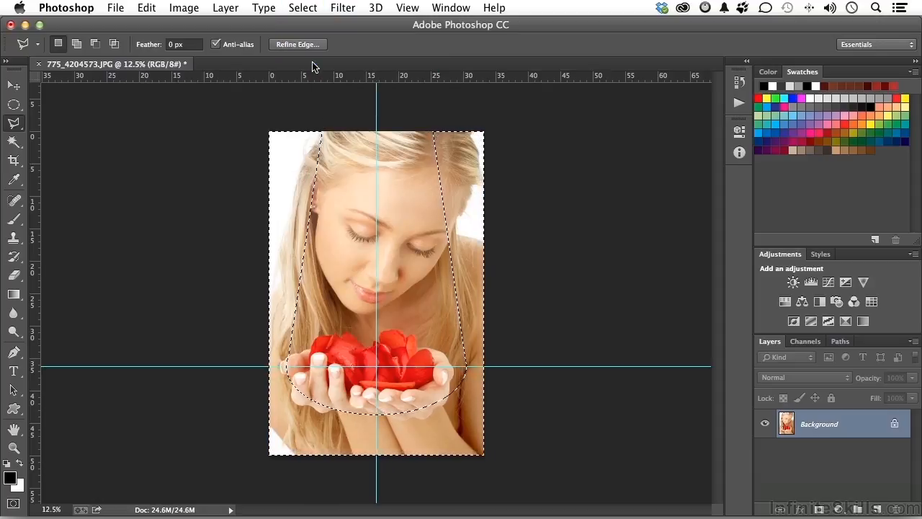
{"action": "left_click", "coordinate": [404, 9]}
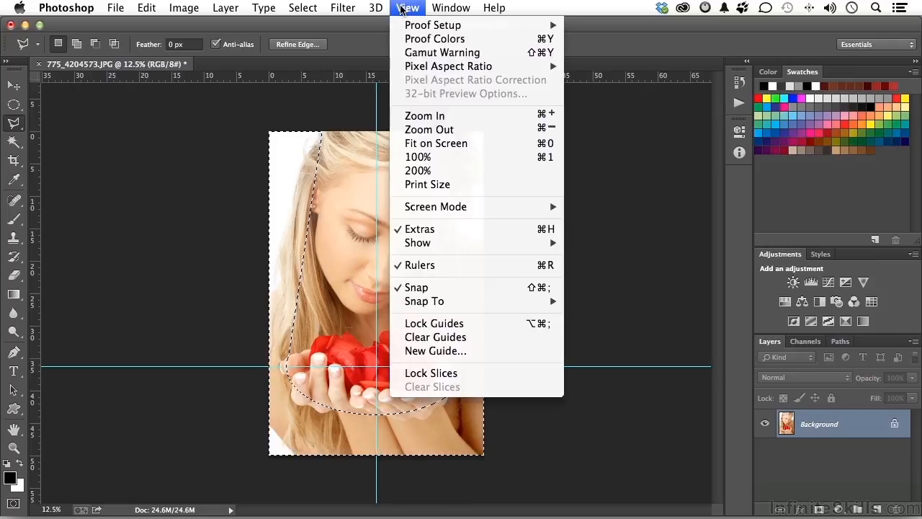
{"action": "left_click", "coordinate": [484, 343]}
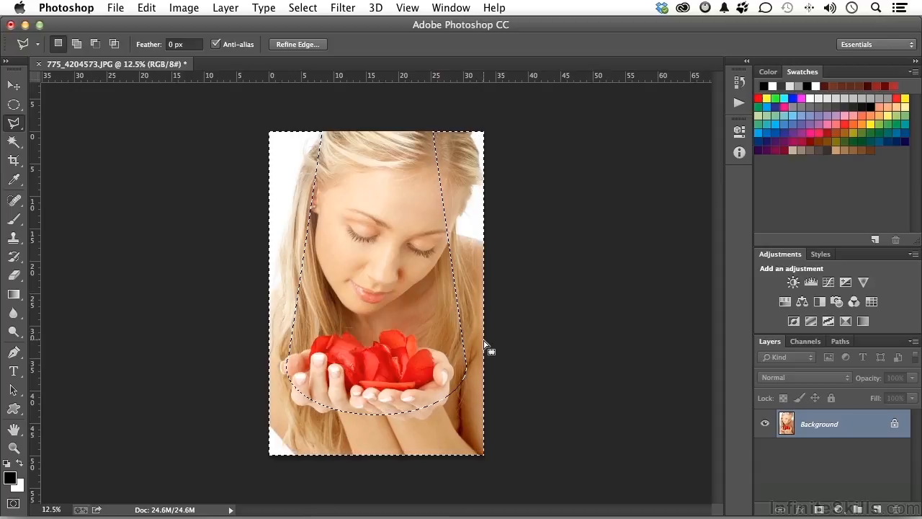
Step: Save the inverted selection as an alpha channel and return to the layer list
{"action": "left_click", "coordinate": [804, 342]}
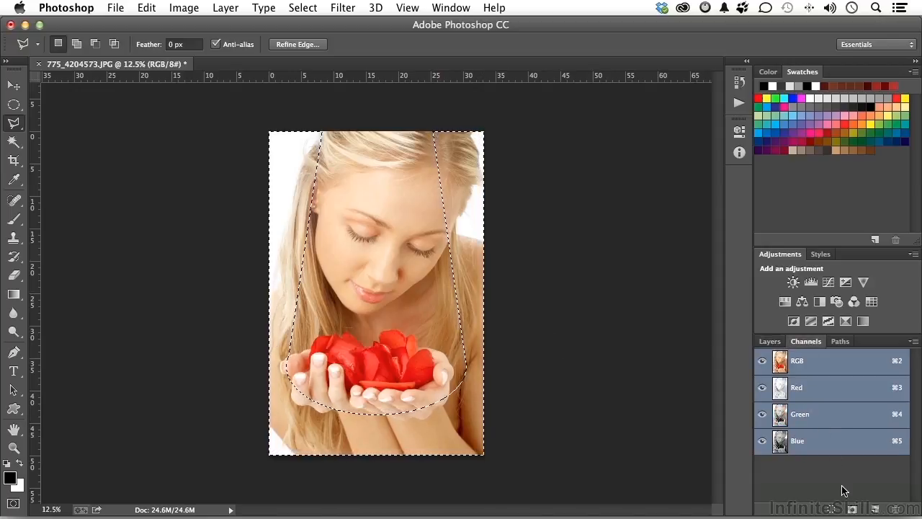
{"action": "left_click", "coordinate": [853, 510]}
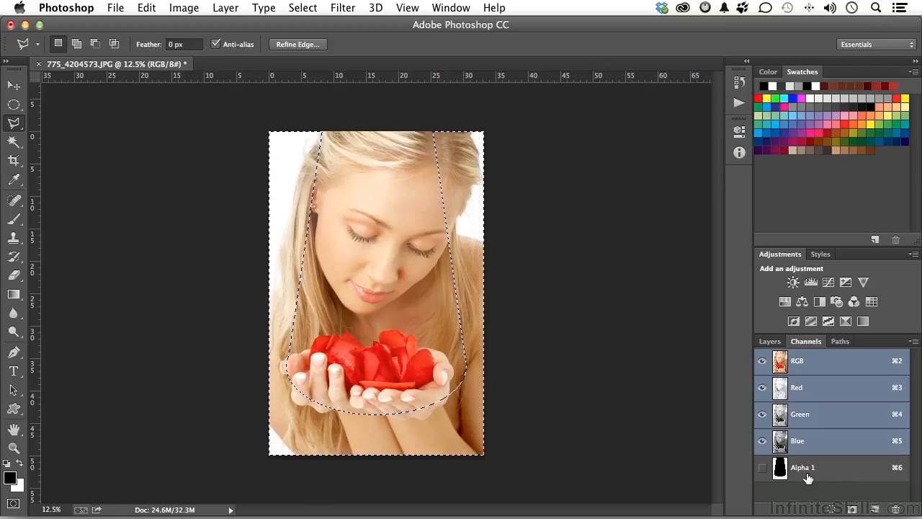
{"action": "left_click", "coordinate": [770, 342]}
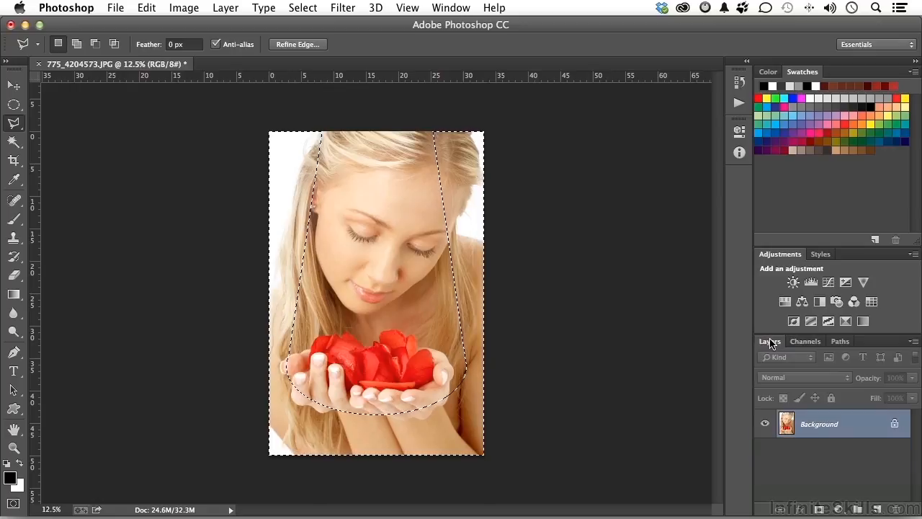
Step: Add a Levels adjustment layer masked by the selection, with midtones at 0.60 and the output white level at 186
{"action": "left_click", "coordinate": [838, 509]}
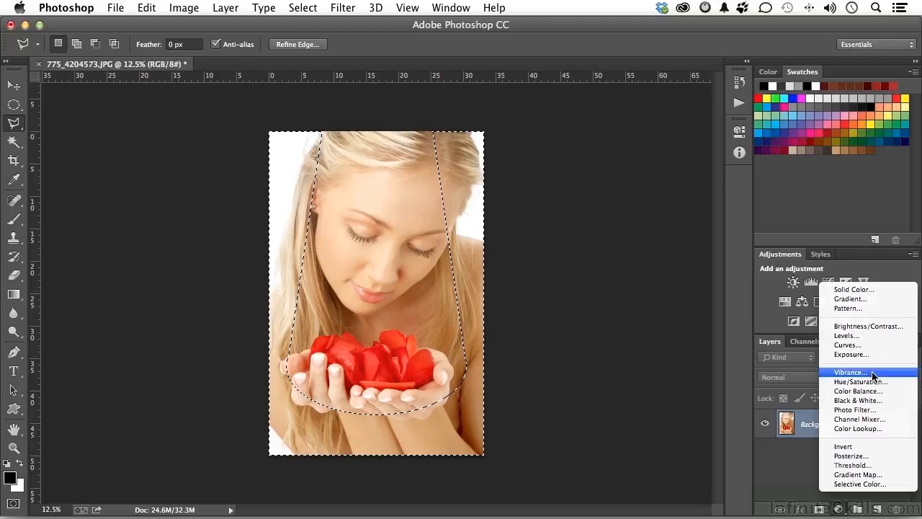
{"action": "left_click", "coordinate": [872, 335]}
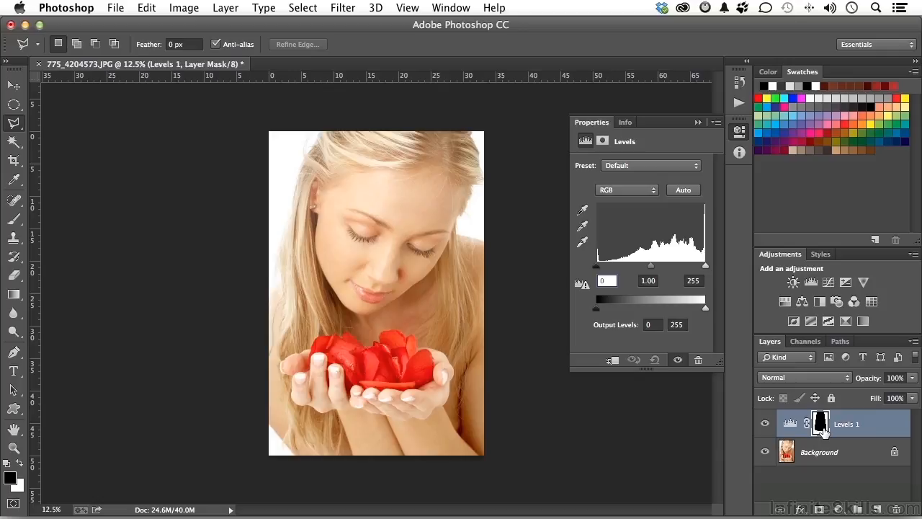
{"action": "left_click_drag", "start_coordinate": [705, 308], "coordinate": [689, 311]}
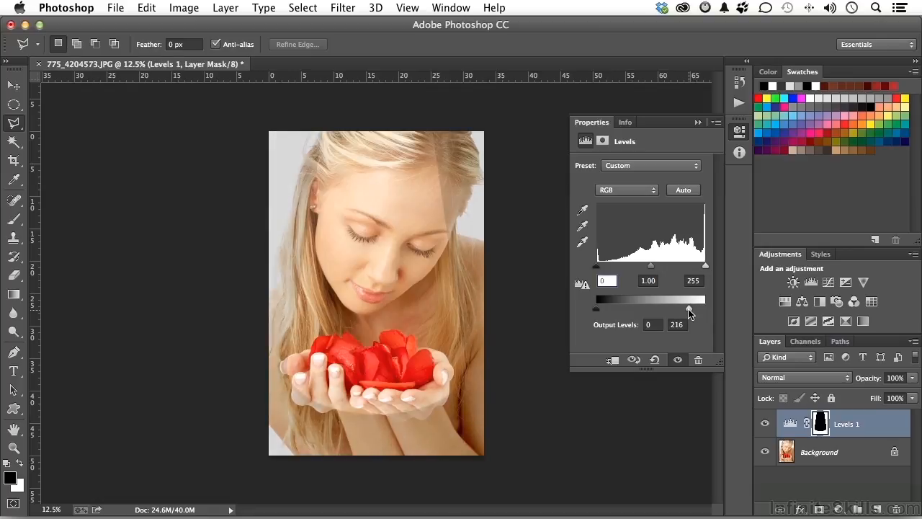
{"action": "left_click_drag", "start_coordinate": [651, 265], "coordinate": [668, 270]}
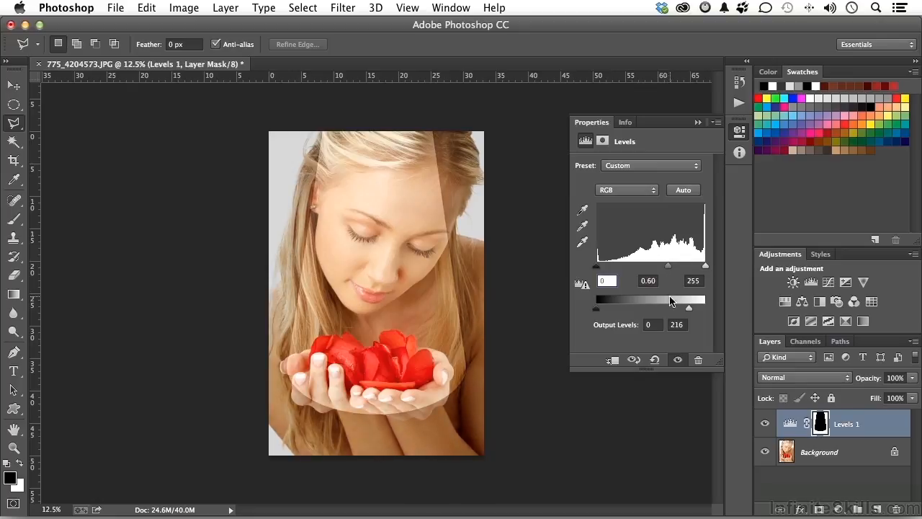
{"action": "left_click_drag", "start_coordinate": [689, 310], "coordinate": [677, 310]}
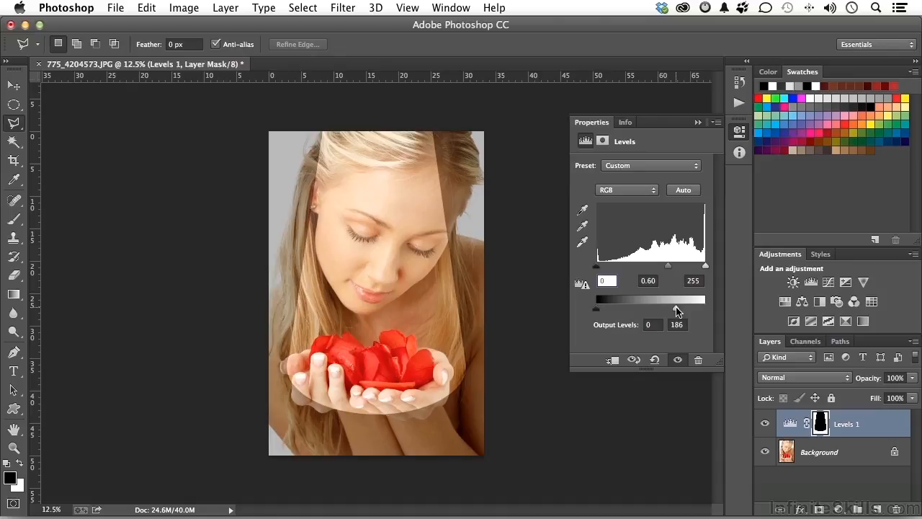
Step: Feather the Levels layer mask by 98.3 px to soften the edge of the darkened area
{"action": "left_click", "coordinate": [603, 140]}
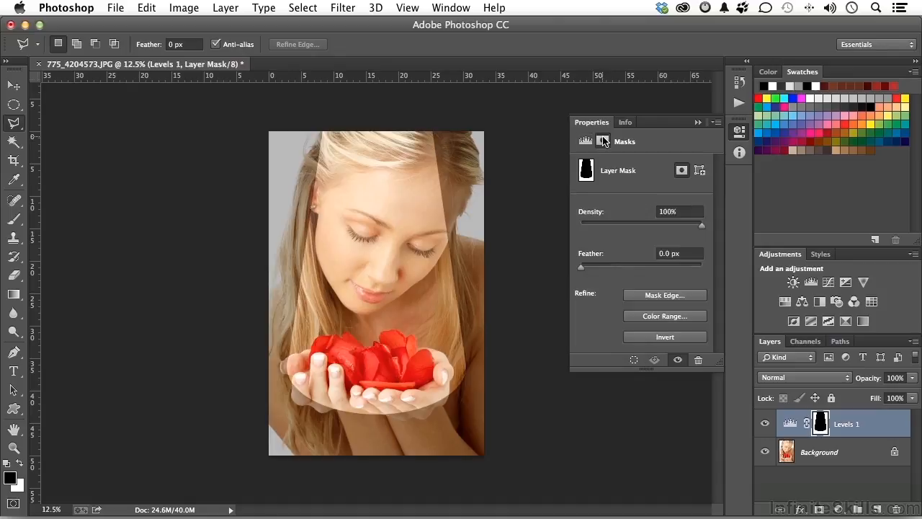
{"action": "left_click", "coordinate": [662, 295]}
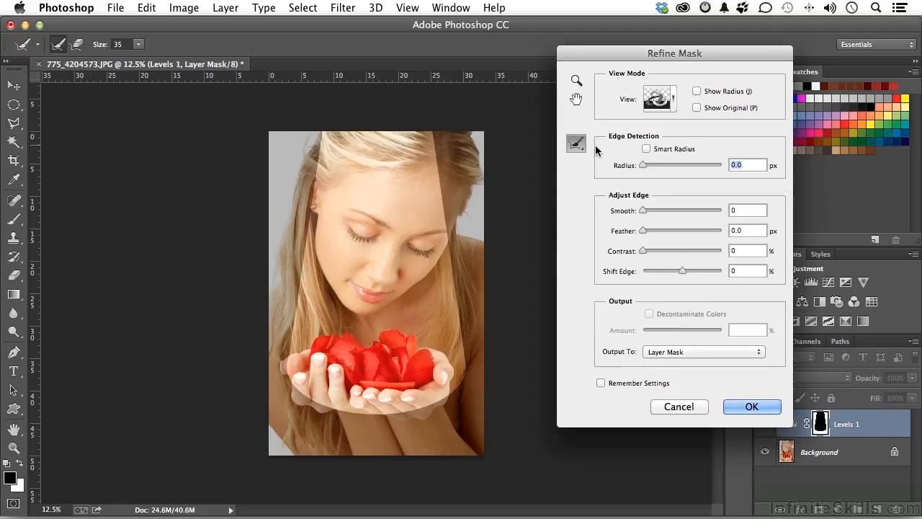
{"action": "left_click", "coordinate": [677, 405]}
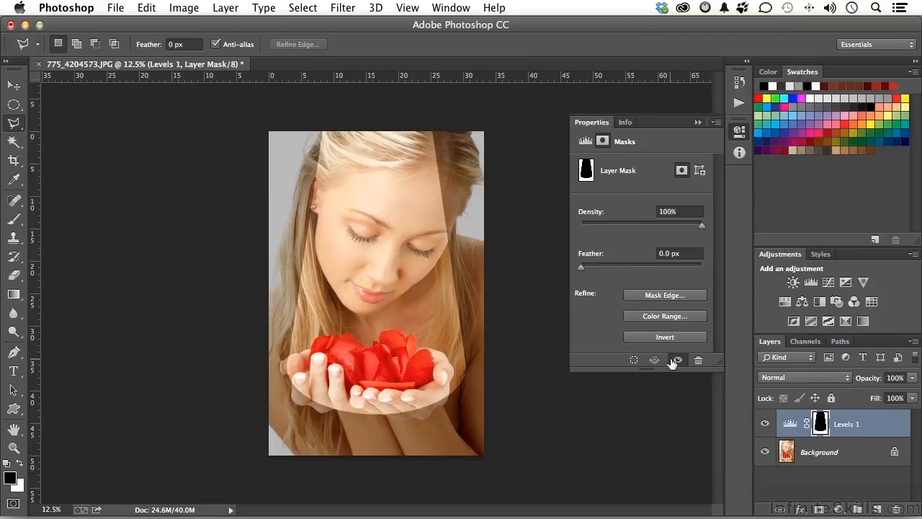
{"action": "left_click_drag", "start_coordinate": [582, 272], "coordinate": [643, 272]}
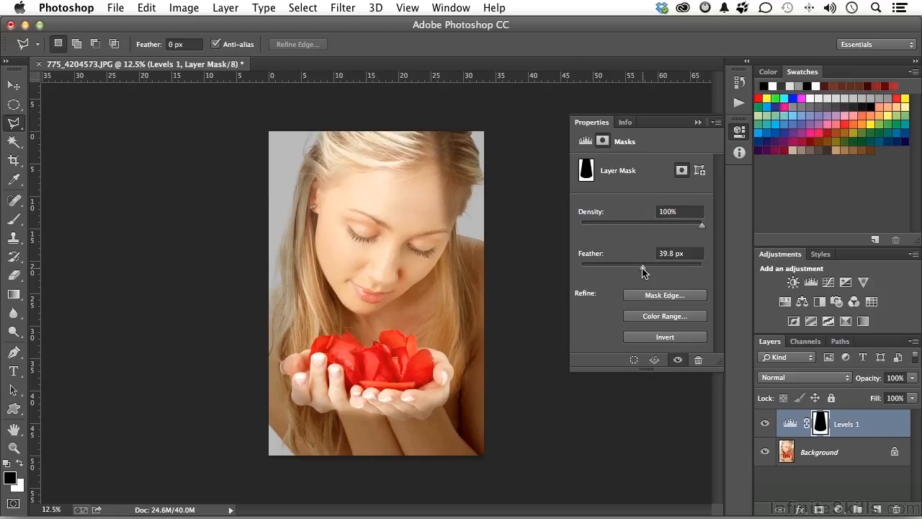
{"action": "left_click_drag", "start_coordinate": [643, 272], "coordinate": [657, 272]}
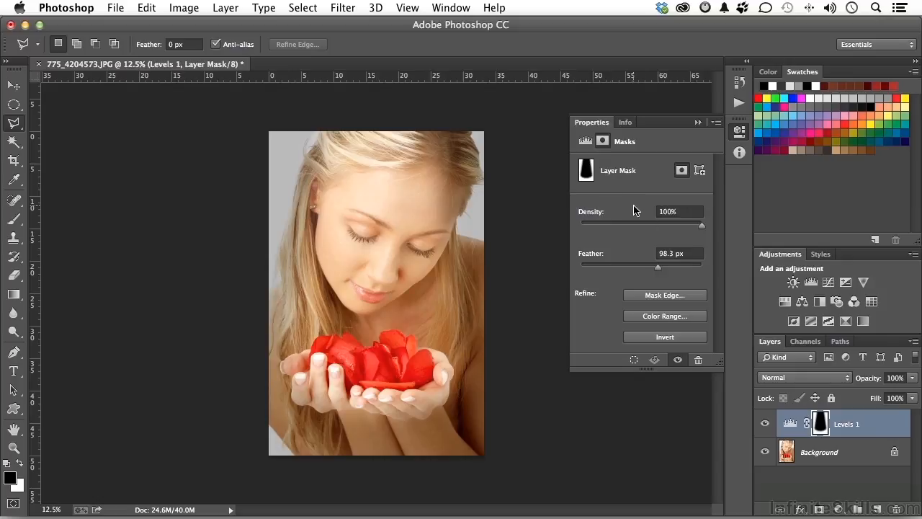
Step: Set the Levels midtones to 0.53 and collapse the adjustment's properties
{"action": "left_click", "coordinate": [586, 142]}
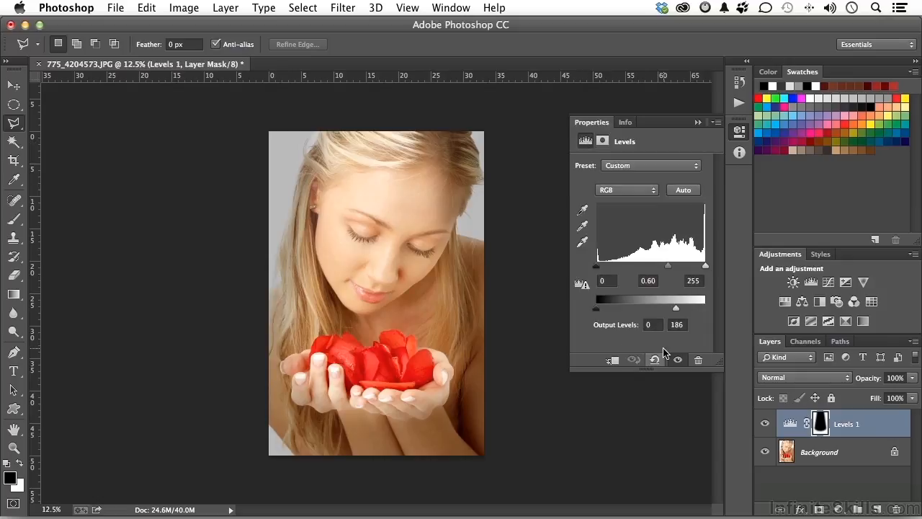
{"action": "left_click_drag", "start_coordinate": [669, 267], "coordinate": [671, 267]}
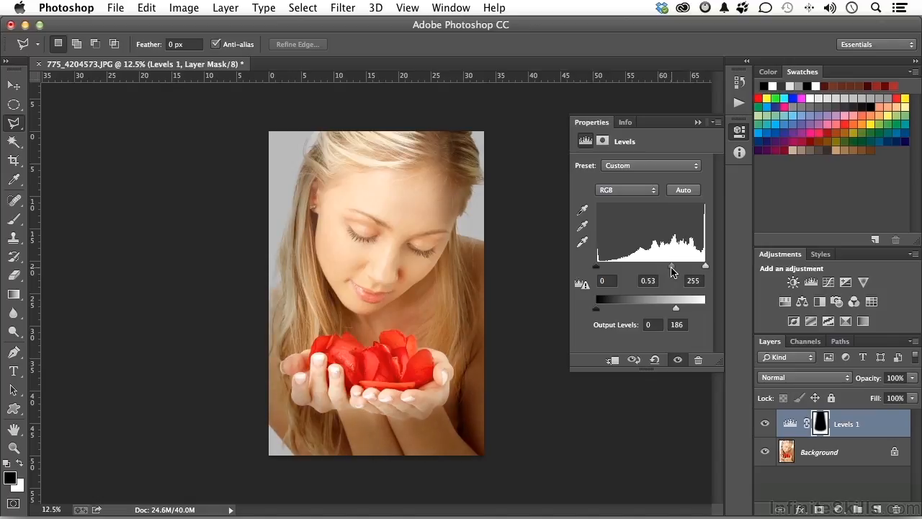
{"action": "left_click", "coordinate": [697, 121]}
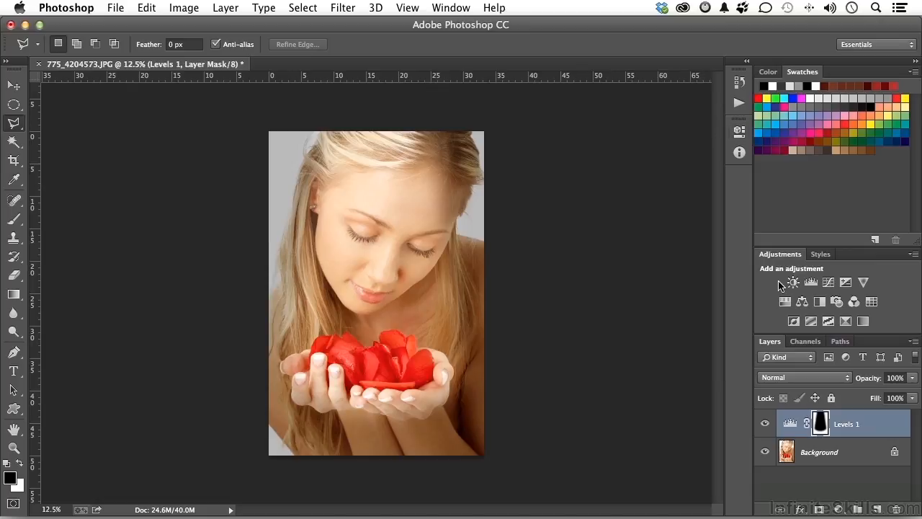
Step: Load the Alpha 1 channel as a selection, invert it to cover the face and petals, and return to the layer list
{"action": "left_click", "coordinate": [805, 344]}
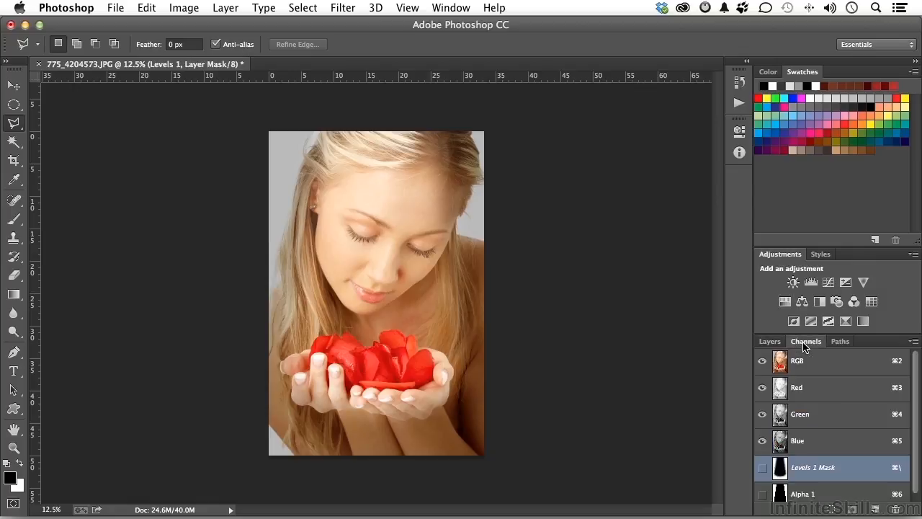
{"action": "left_click", "coordinate": [779, 497], "text": "super"}
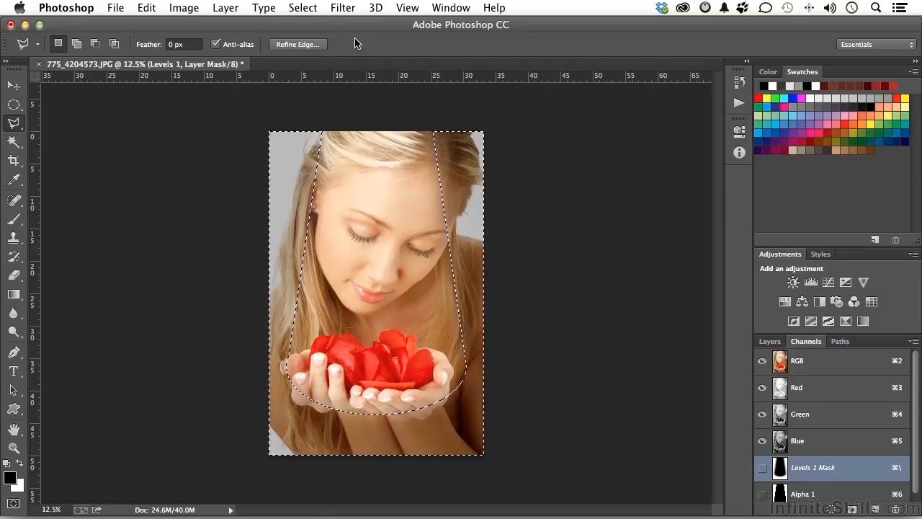
{"action": "left_click", "coordinate": [303, 8]}
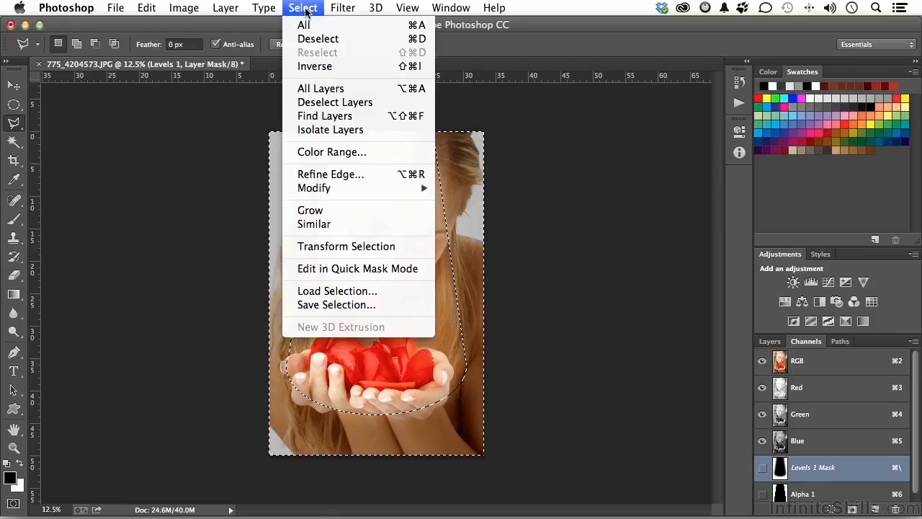
{"action": "left_click", "coordinate": [315, 67]}
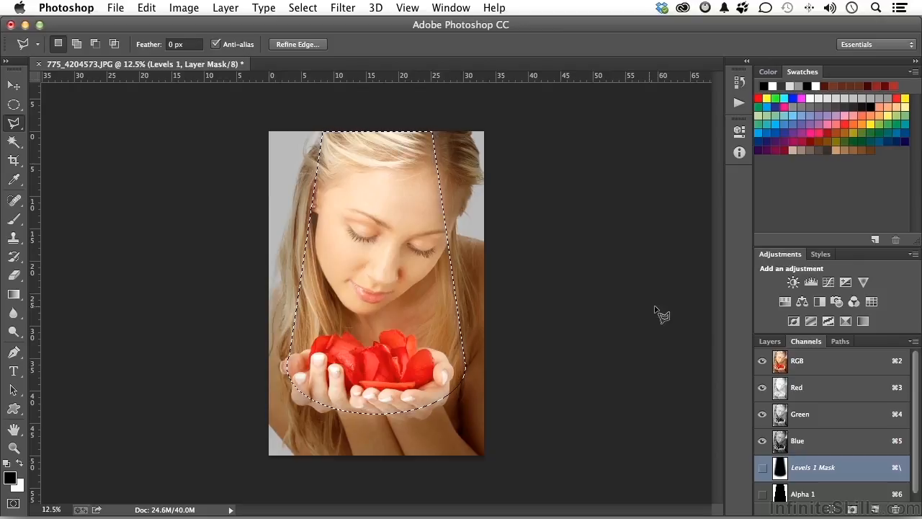
{"action": "left_click", "coordinate": [768, 343]}
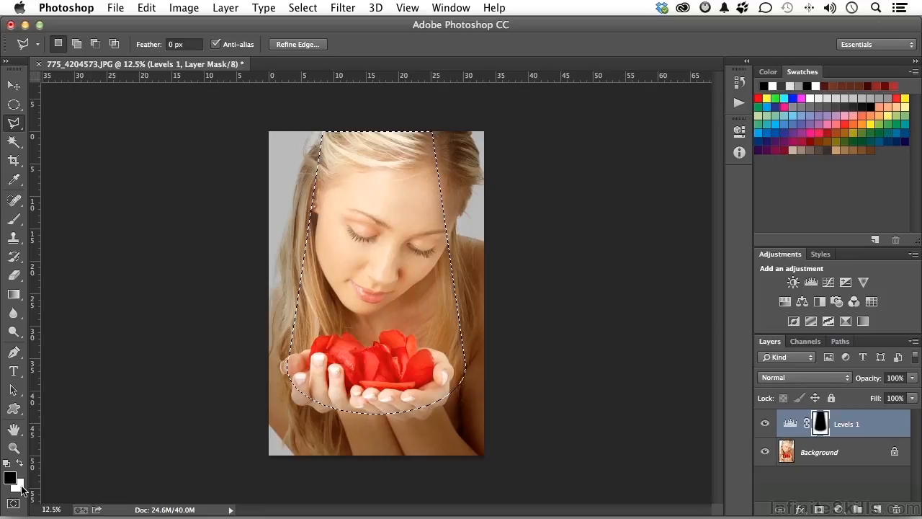
Step: Fill the selected area of the Levels mask with a linear grey-to-white gradient running down to the hands, and deselect
{"action": "left_click", "coordinate": [891, 98]}
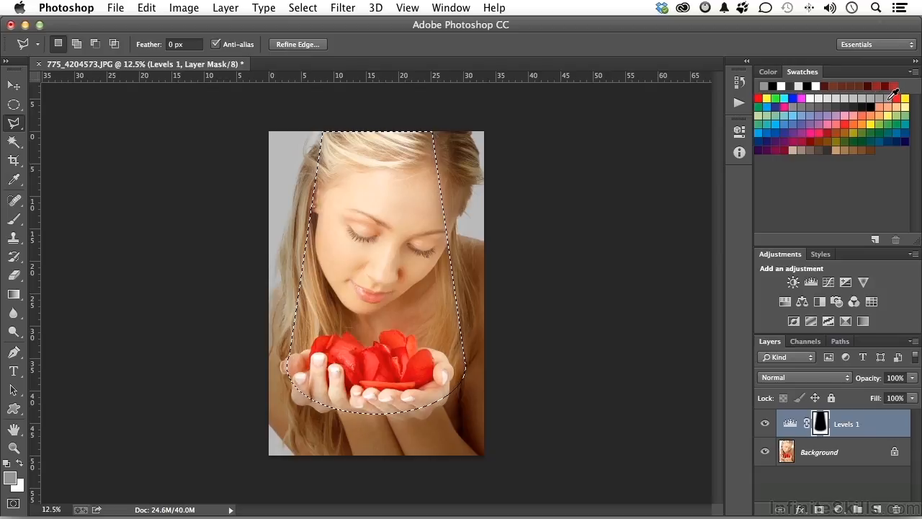
{"action": "left_click", "coordinate": [13, 295]}
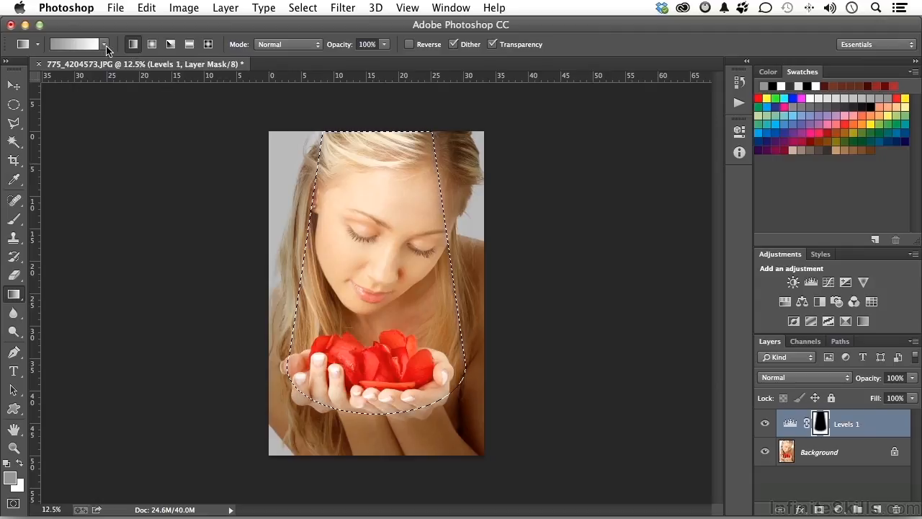
{"action": "left_click", "coordinate": [103, 45]}
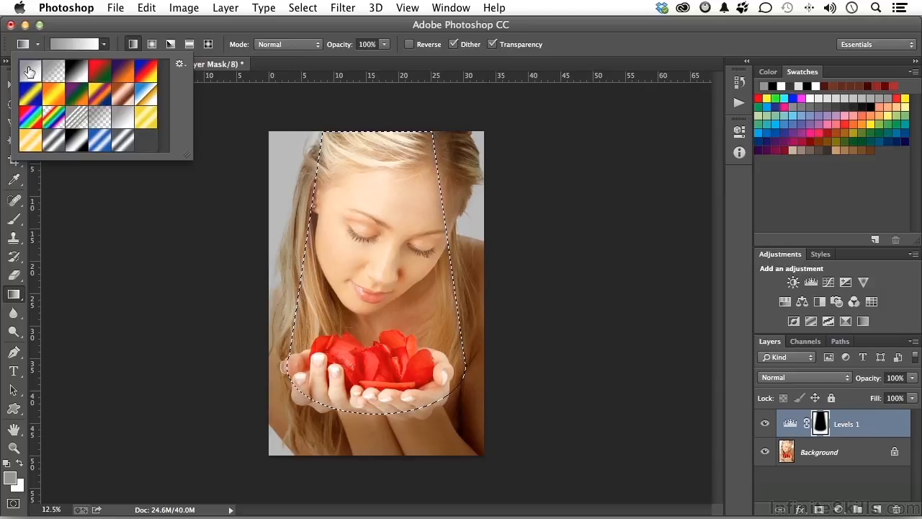
{"action": "left_click", "coordinate": [272, 77]}
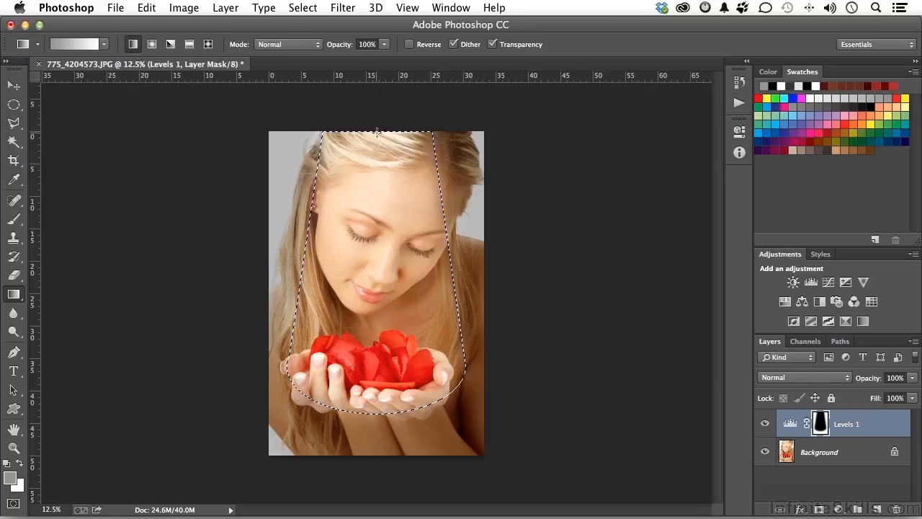
{"action": "left_click_drag", "start_coordinate": [387, 329], "coordinate": [389, 407]}
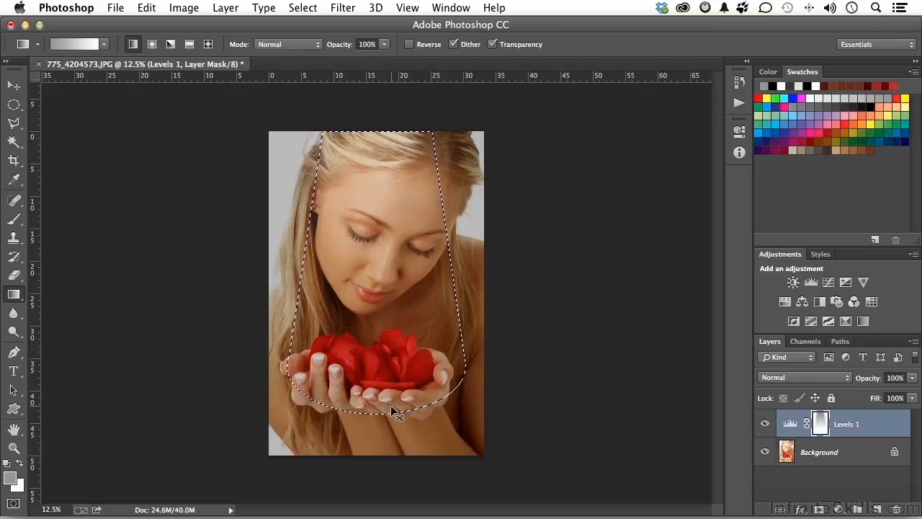
{"action": "key", "text": "super+d"}
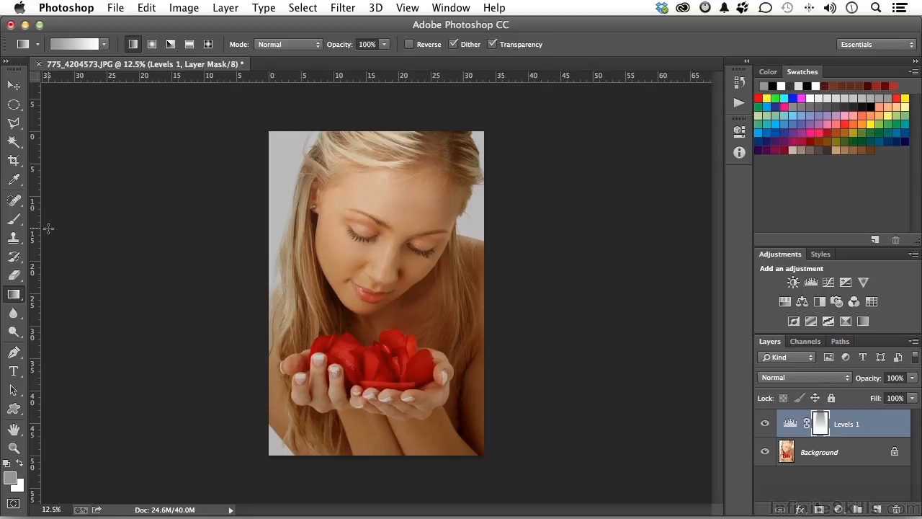
Step: Flatten the soft 1800 px brush tip into a horizontal ellipse and paint grey over the petals on the Levels mask
{"action": "left_click", "coordinate": [14, 218]}
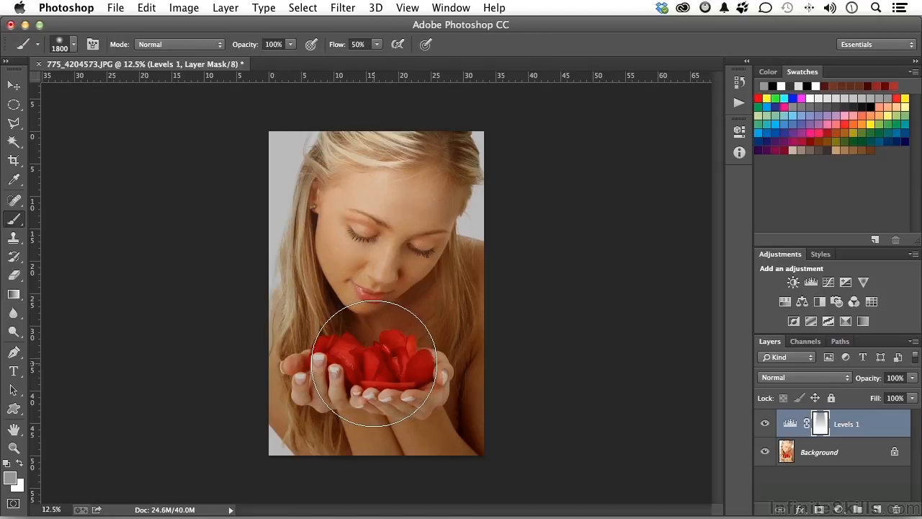
{"action": "left_click", "coordinate": [73, 45]}
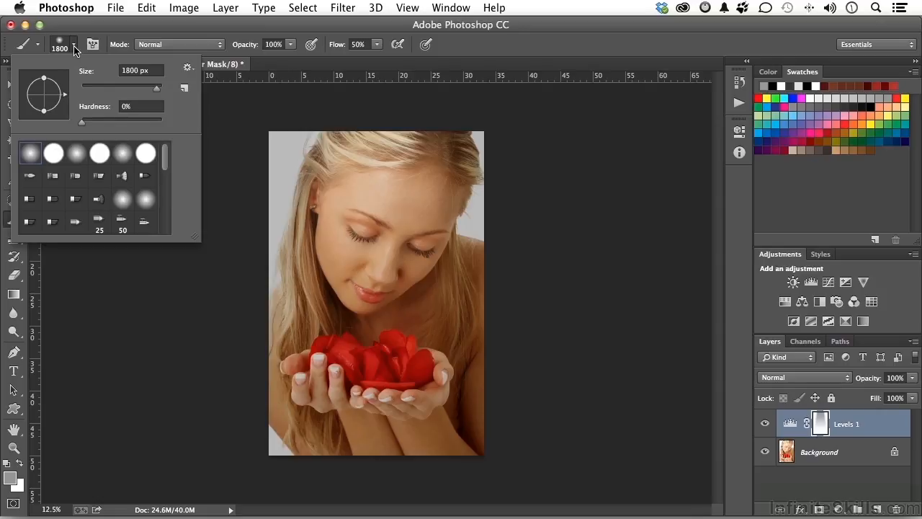
{"action": "left_click_drag", "start_coordinate": [44, 78], "coordinate": [45, 85]}
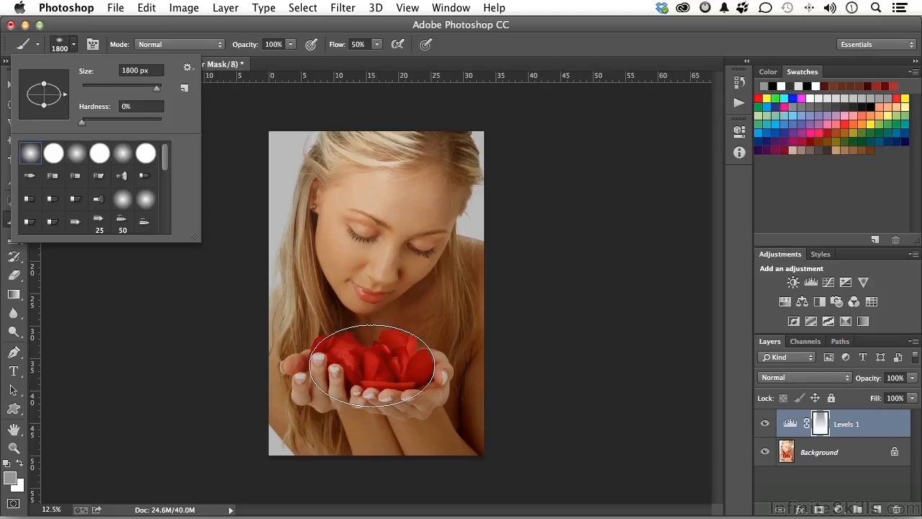
{"action": "left_click", "coordinate": [153, 347]}
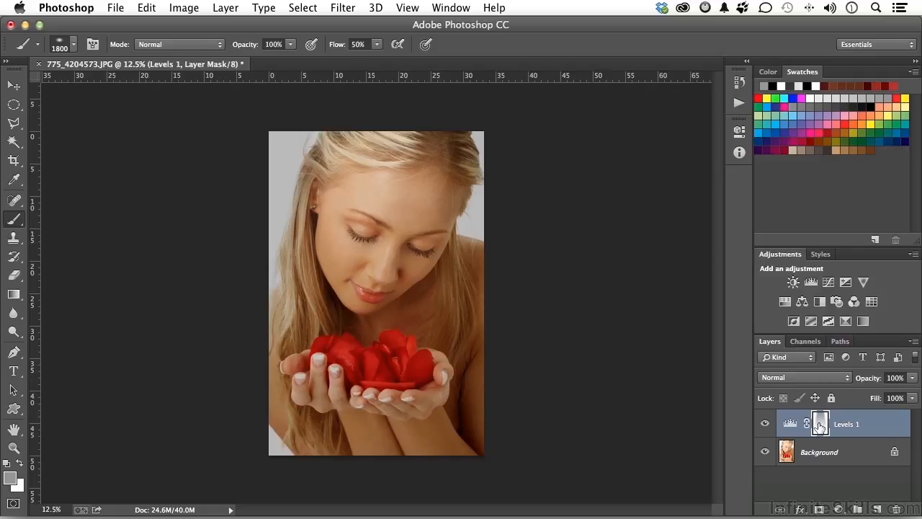
{"action": "left_click", "coordinate": [370, 361]}
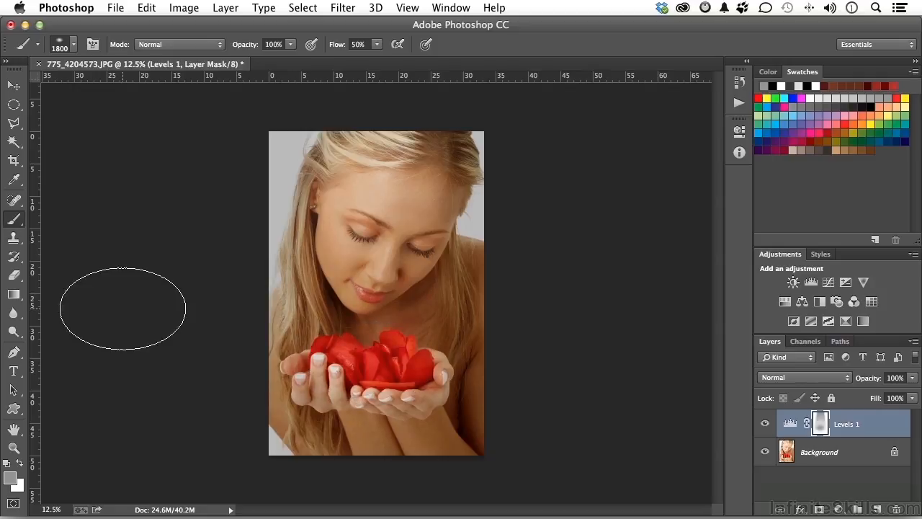
Step: Compare the original photo with the finished edit by reverting to the opening history state and restoring the last brush state
{"action": "left_click", "coordinate": [740, 83]}
{"action": "scroll", "coordinate": [662, 163], "scroll_direction": "up", "scroll_amount": 3}
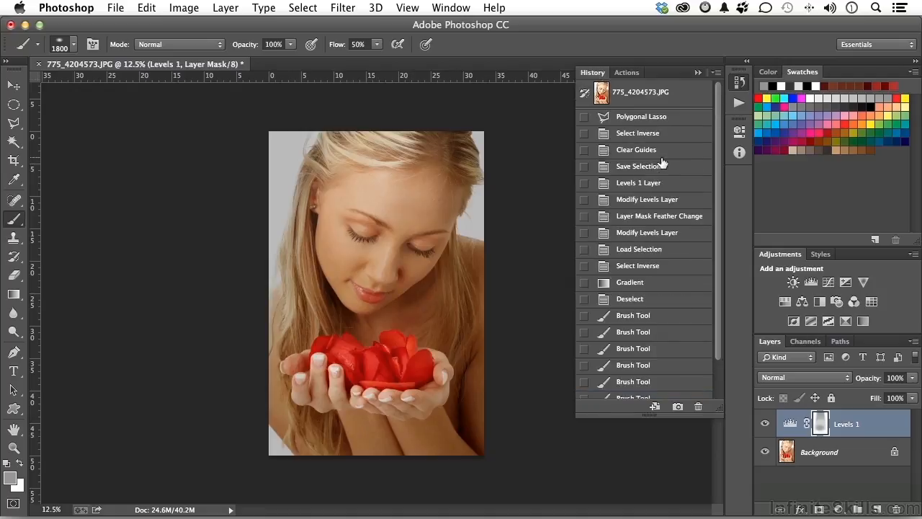
{"action": "left_click", "coordinate": [629, 101]}
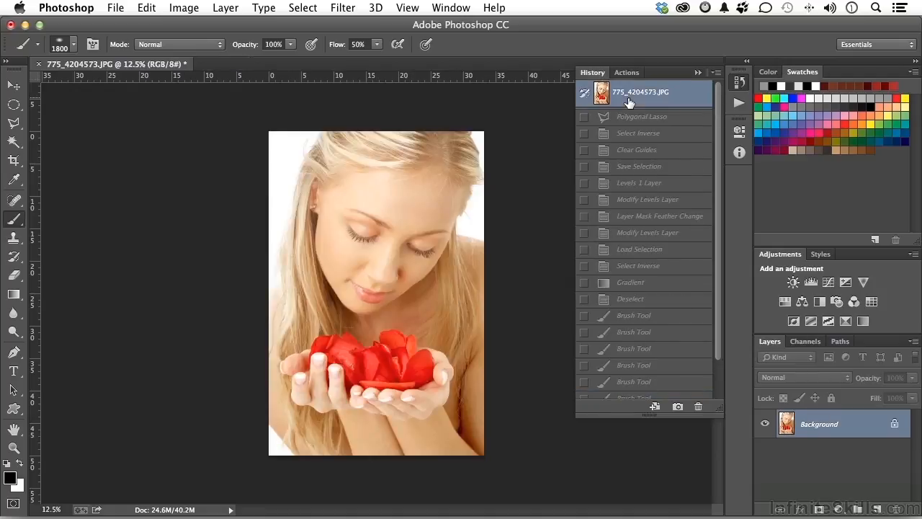
{"action": "scroll", "coordinate": [629, 101], "scroll_direction": "down", "scroll_amount": 3}
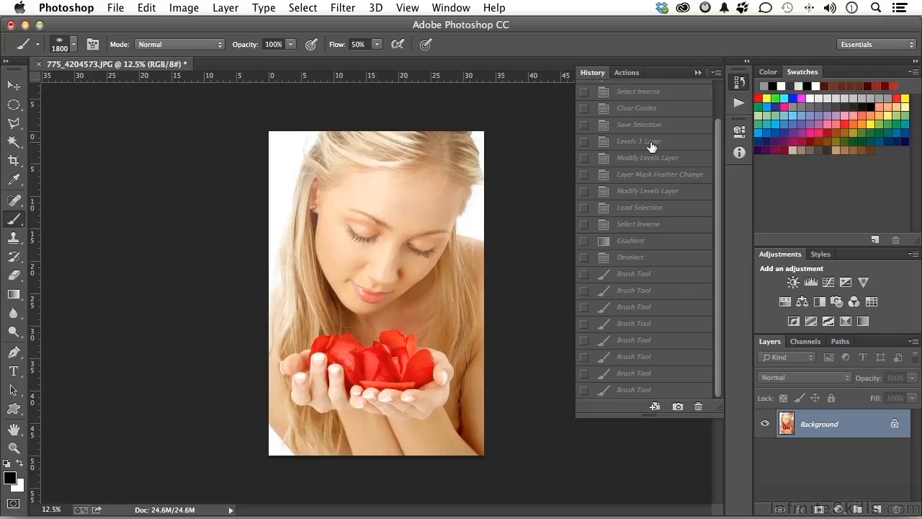
{"action": "left_click", "coordinate": [644, 390]}
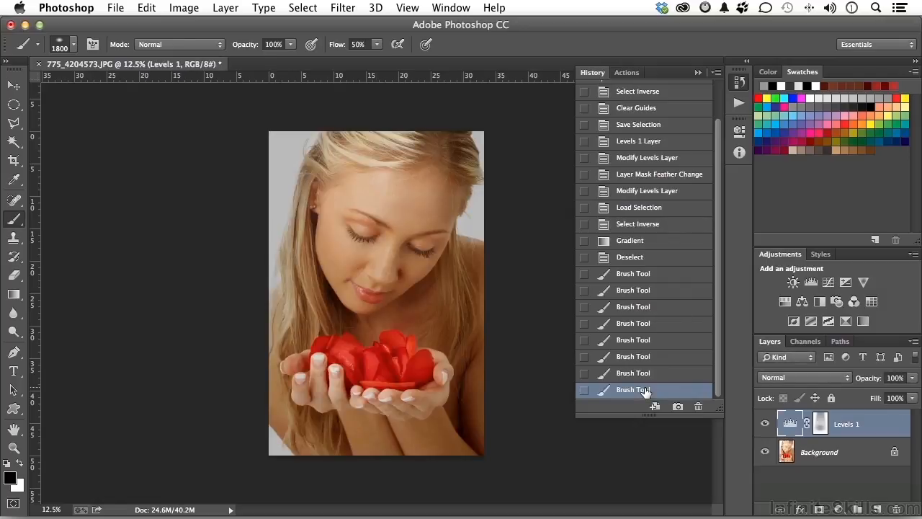